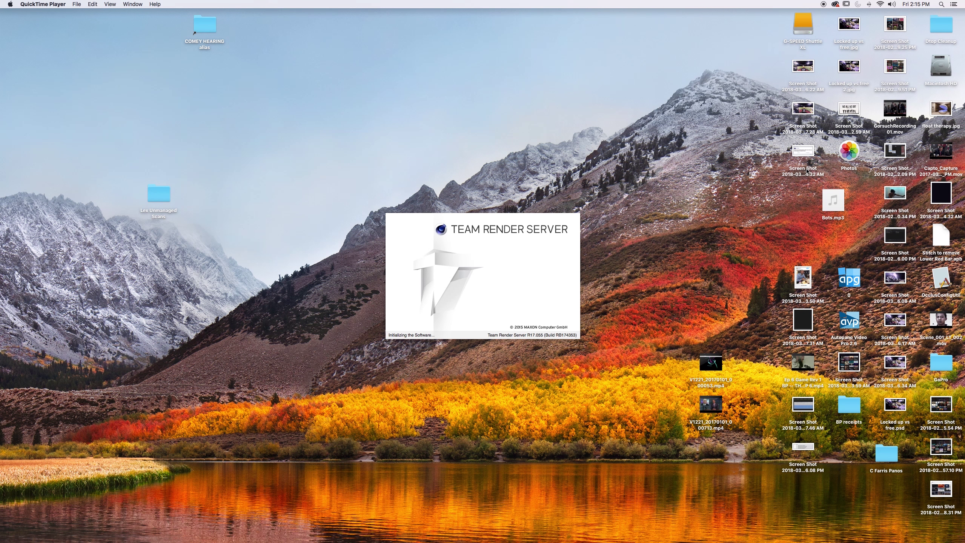
Launch Final Cut Pro from a Spotlight search for 'final cut pro' and open the File menu
{"action": "left_click", "coordinate": [941, 5]}
{"action": "type", "text": "final cut pro"}
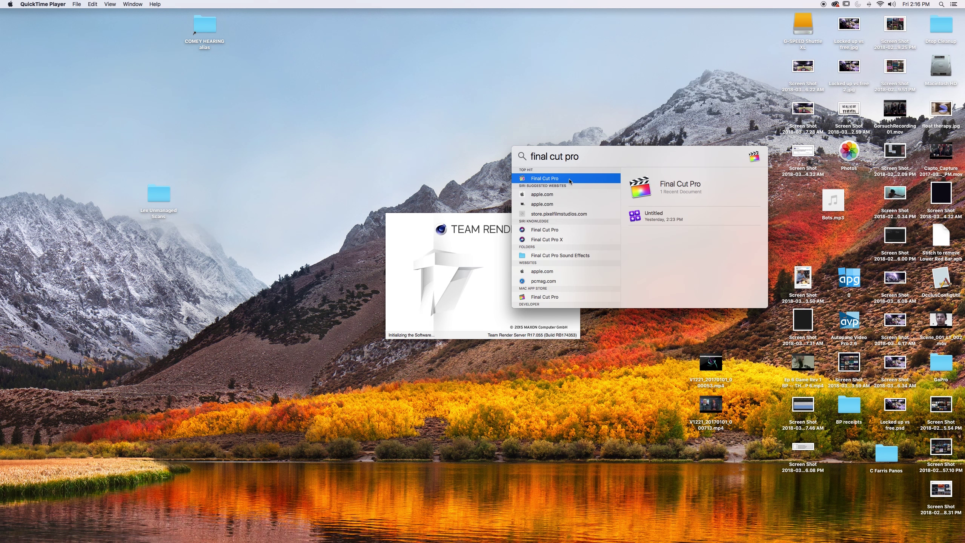
{"action": "left_click", "coordinate": [570, 180]}
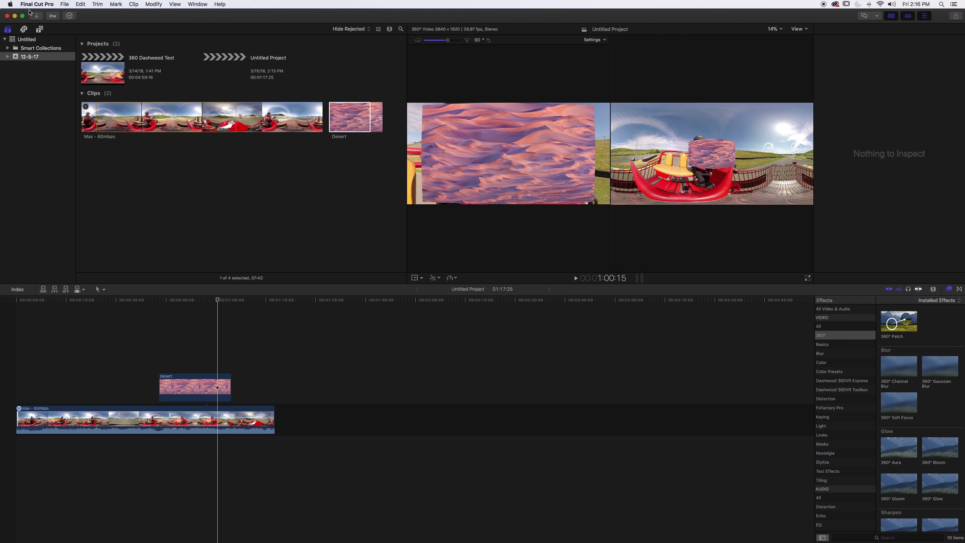
{"action": "left_click", "coordinate": [79, 4]}
Start a new project named '360 Video' in the 12-5-17 event
{"action": "mouse_move", "coordinate": [65, 4]}
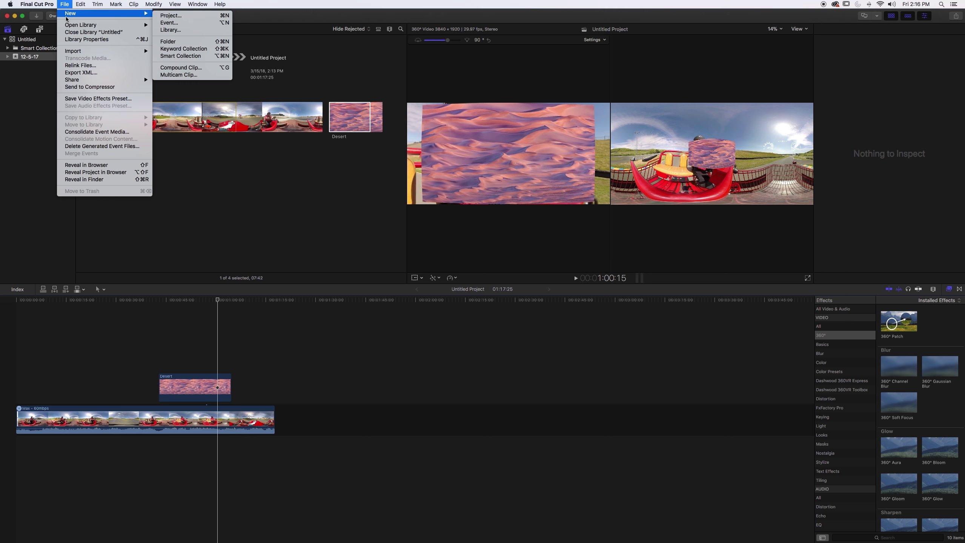
{"action": "left_click", "coordinate": [165, 16]}
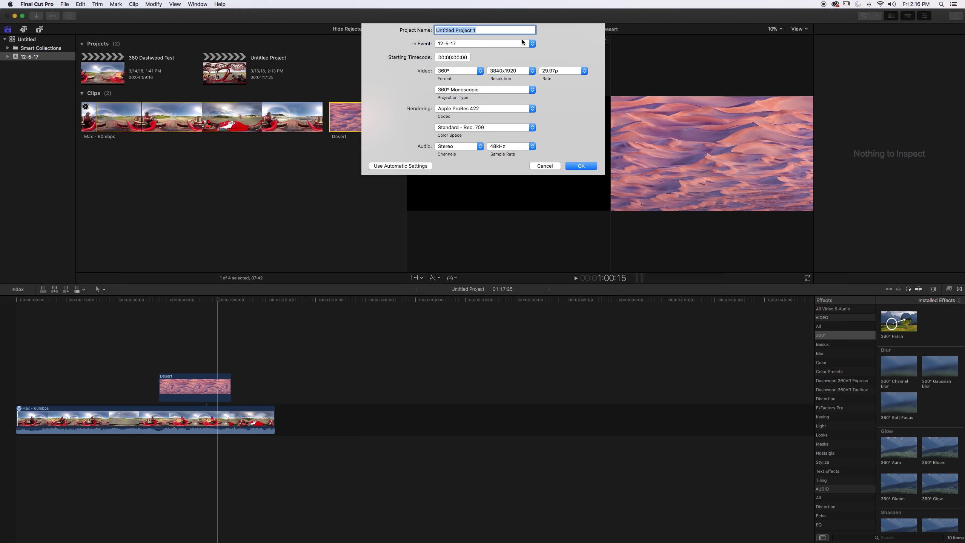
{"action": "type", "text": "360 Video"}
{"action": "left_click", "coordinate": [533, 44]}
{"action": "left_click", "coordinate": [533, 45]}
Set the project to 360° format, 360° Monoscopic, Apple ProRes 422 and Standard - Rec. 709
{"action": "left_click", "coordinate": [482, 70]}
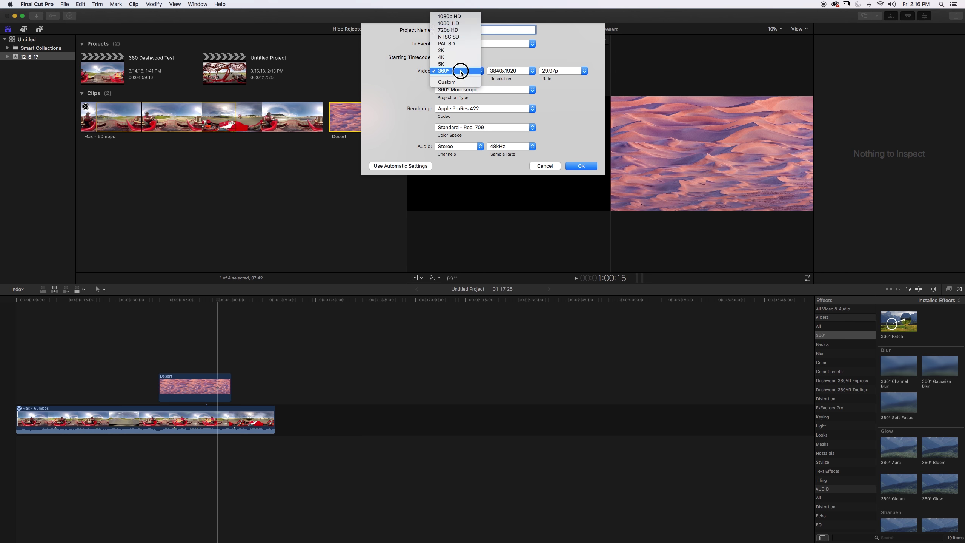
{"action": "left_click", "coordinate": [437, 71]}
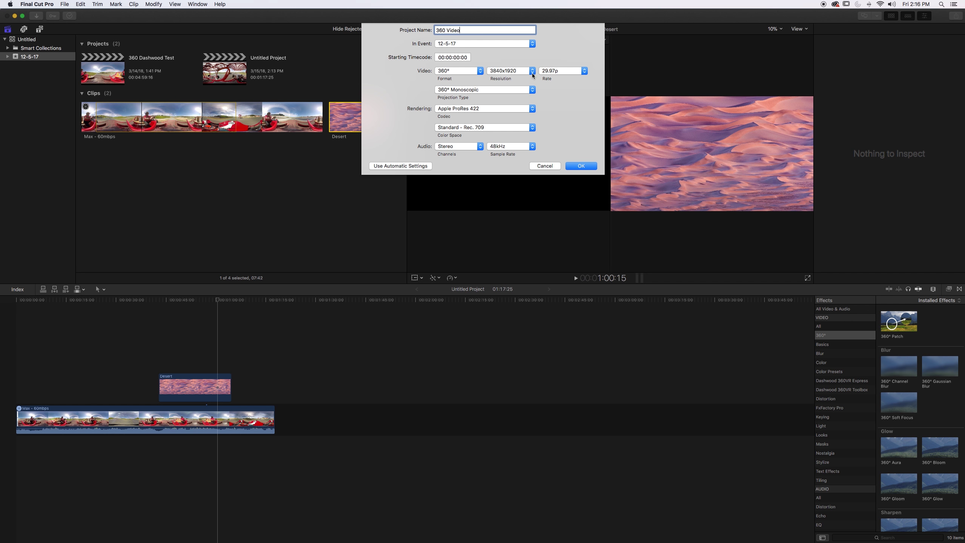
{"action": "left_click", "coordinate": [532, 92]}
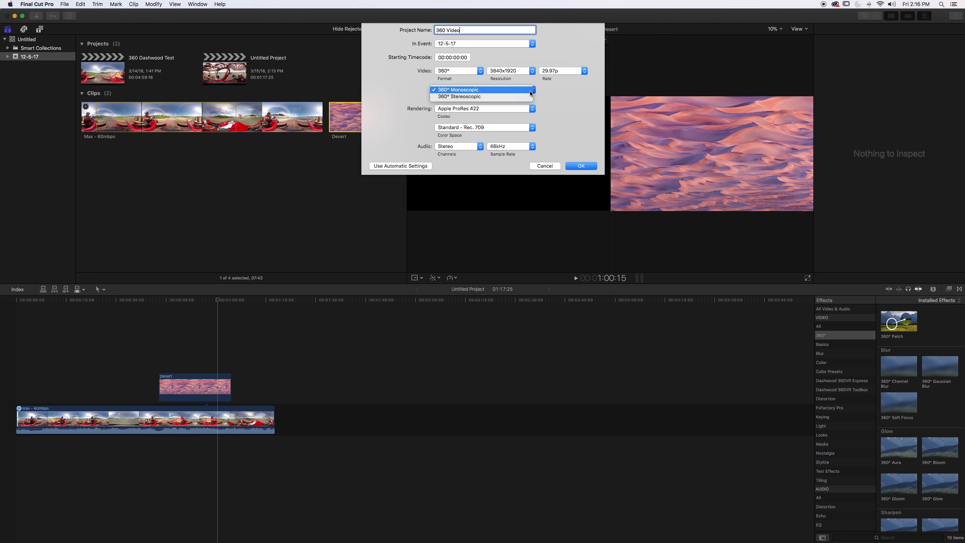
{"action": "left_click", "coordinate": [494, 89]}
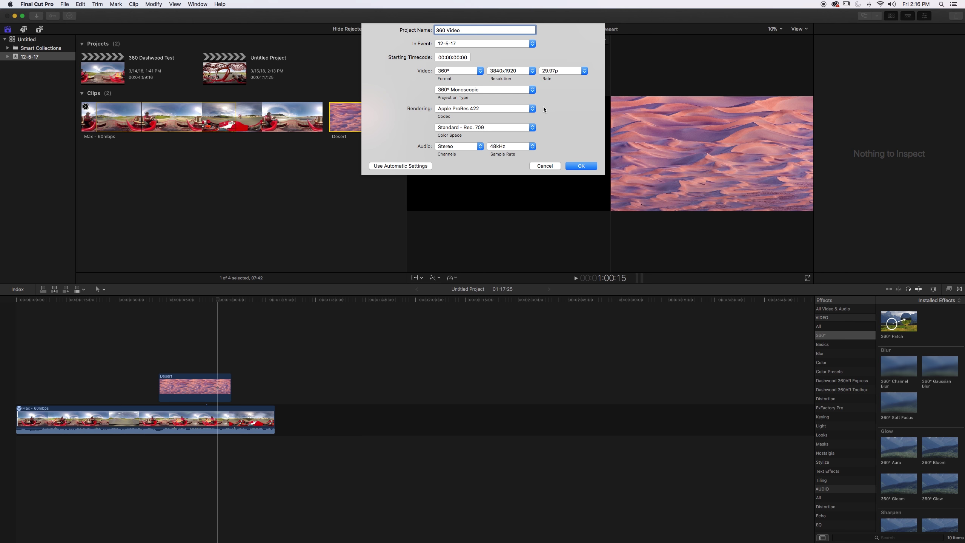
{"action": "left_click", "coordinate": [533, 108]}
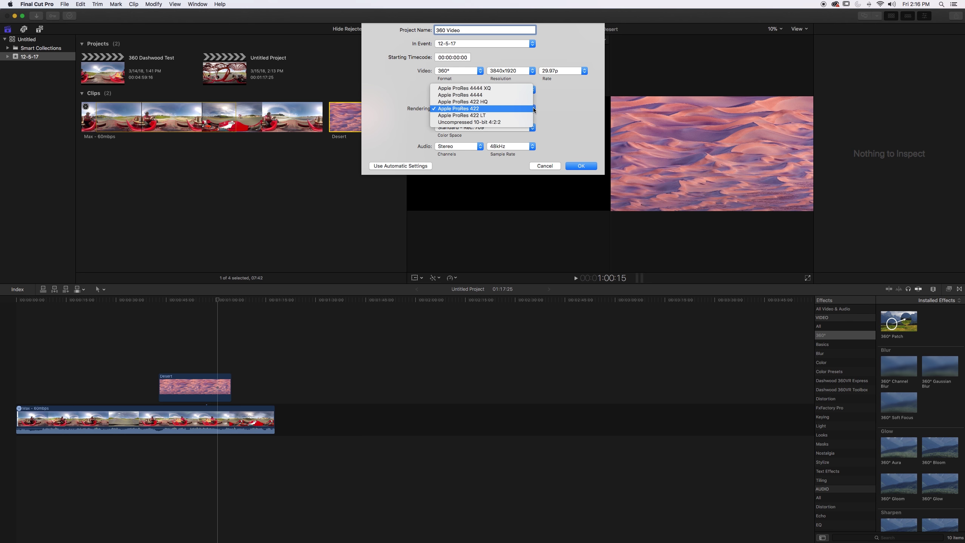
{"action": "left_click", "coordinate": [544, 113]}
{"action": "left_click", "coordinate": [531, 128]}
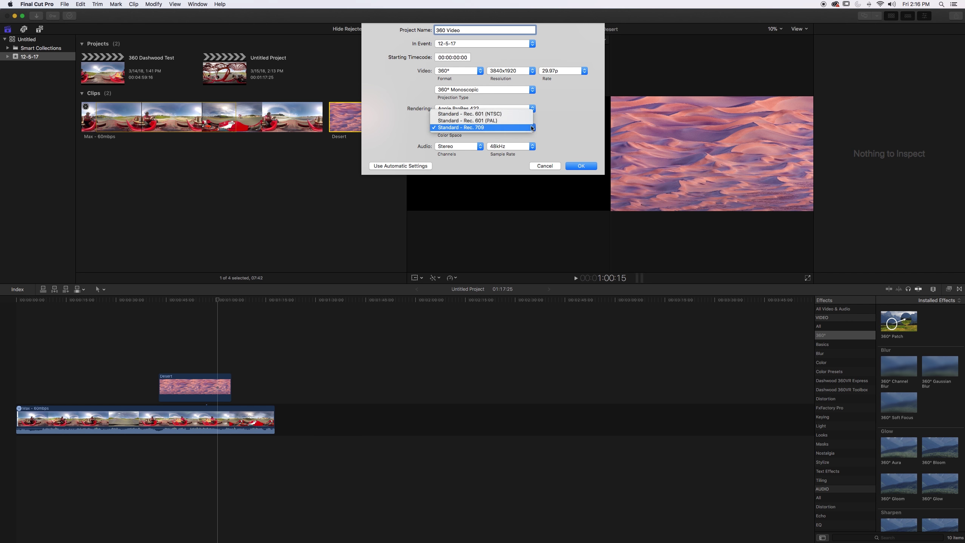
{"action": "left_click", "coordinate": [568, 129]}
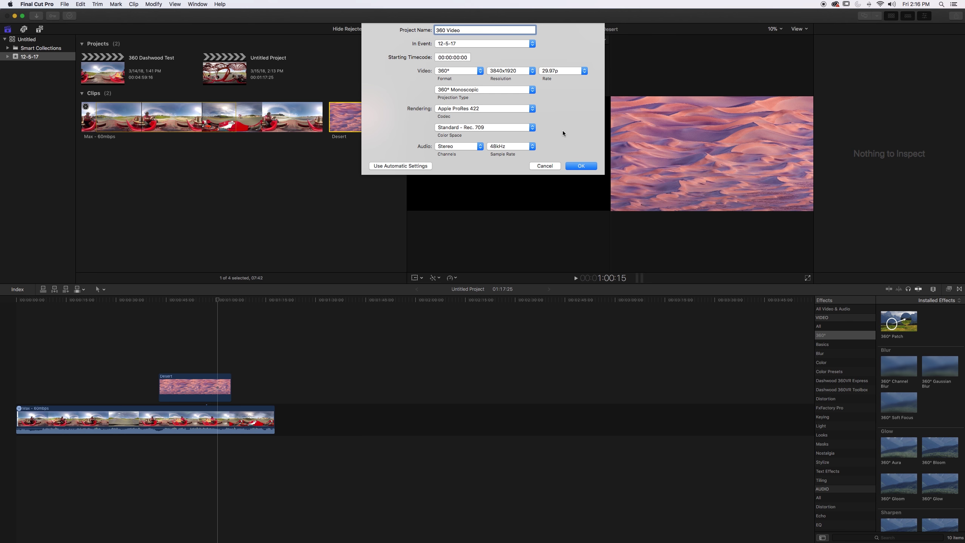
Create the 360 Video project, add the Max - 60mbps clip to its timeline, and preview it at 56:27
{"action": "left_click", "coordinate": [582, 167]}
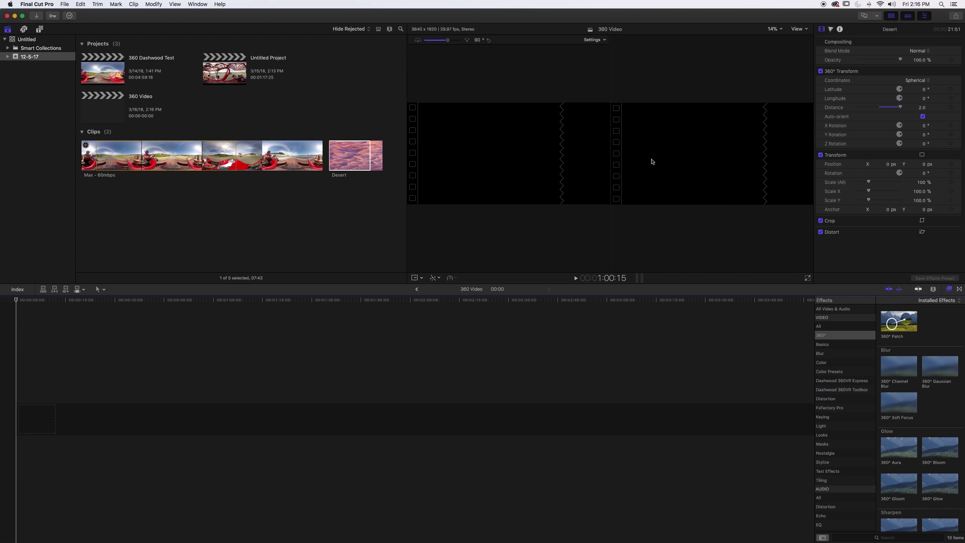
{"action": "left_click", "coordinate": [111, 154]}
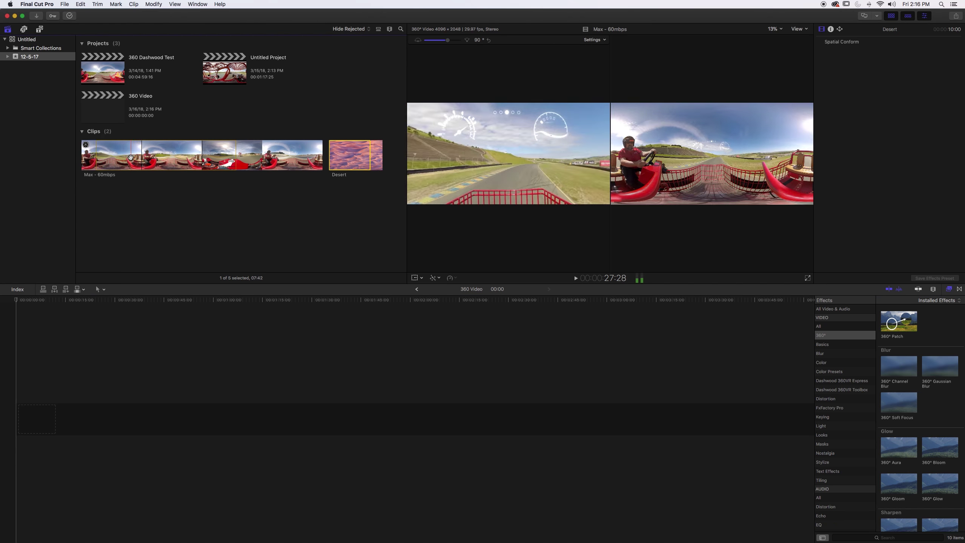
{"action": "left_click_drag", "start_coordinate": [96, 154], "coordinate": [236, 154]}
{"action": "left_click_drag", "start_coordinate": [122, 154], "coordinate": [44, 346]}
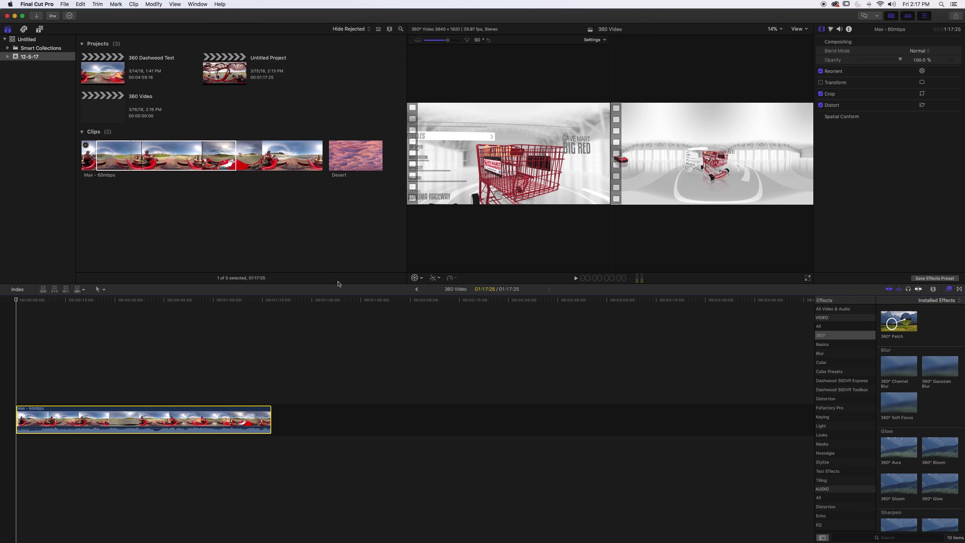
{"action": "left_click", "coordinate": [205, 353]}
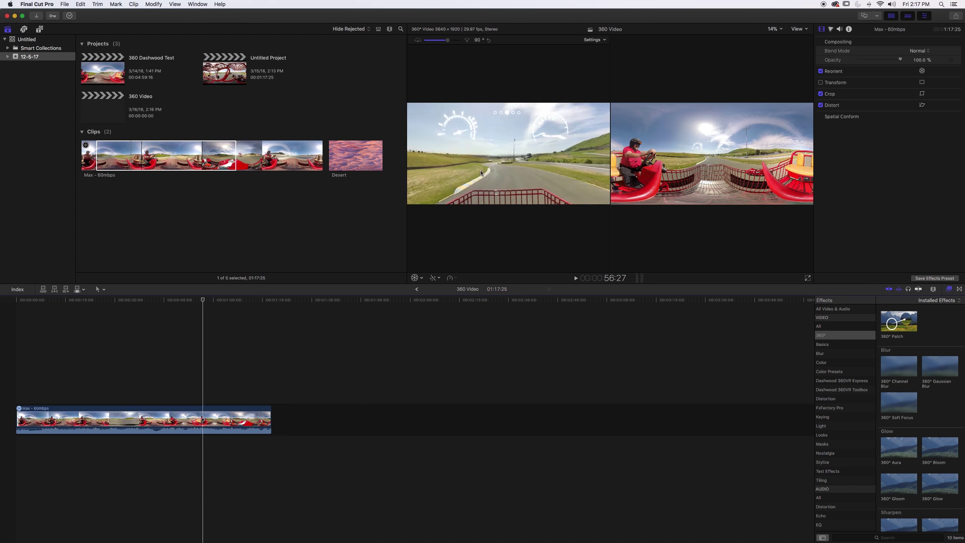
{"action": "left_click_drag", "start_coordinate": [457, 179], "coordinate": [510, 174]}
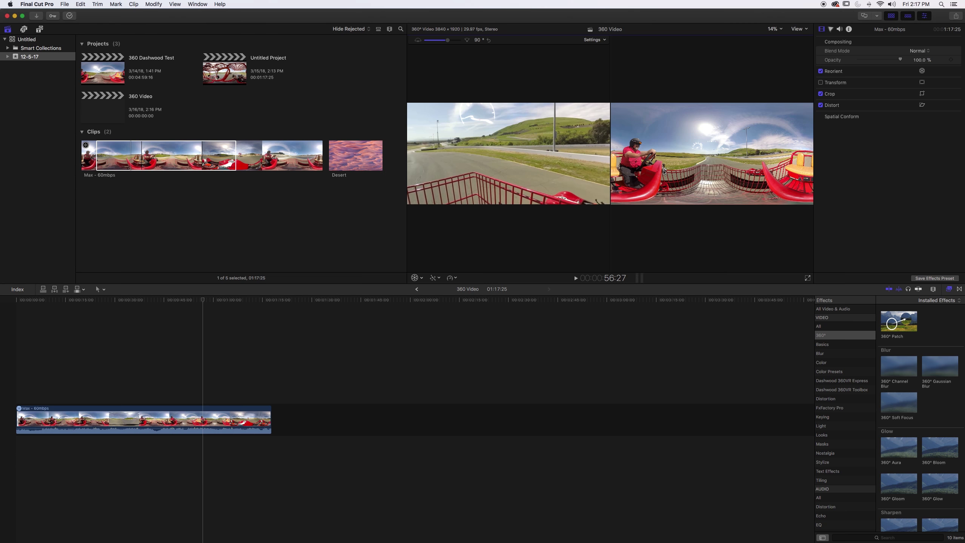
Turn on Reorient and rotate the go-kart clip so the 360° view faces the driver
{"action": "left_click_drag", "start_coordinate": [553, 146], "coordinate": [583, 155]}
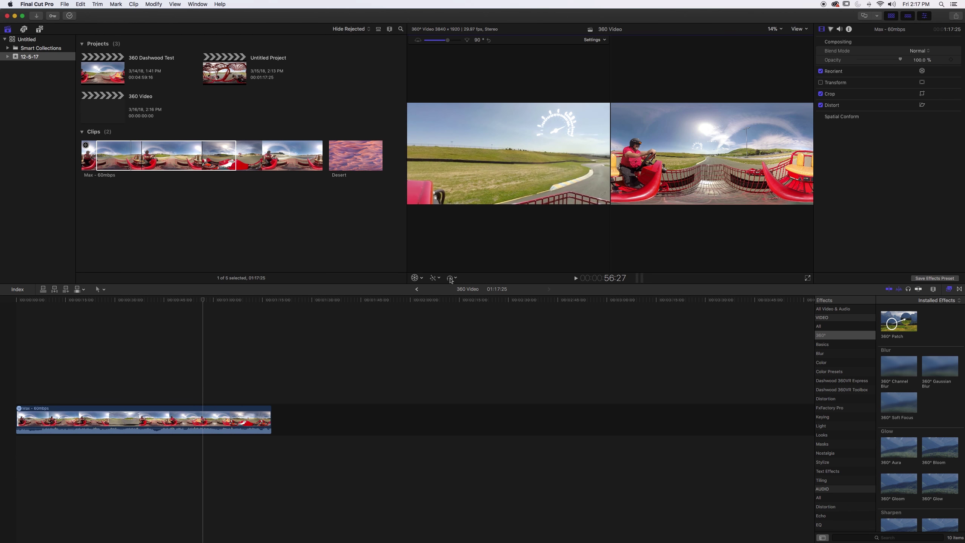
{"action": "left_click", "coordinate": [415, 277]}
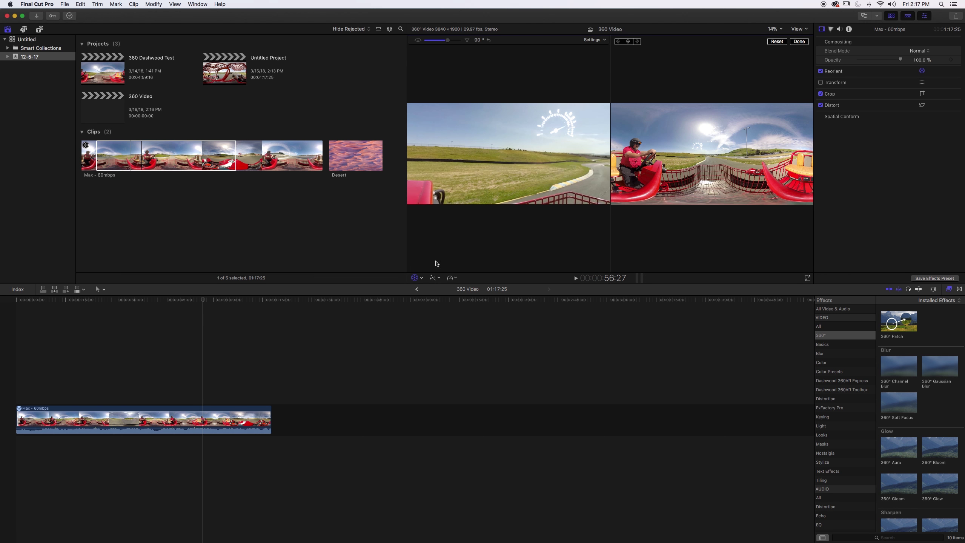
{"action": "left_click", "coordinate": [421, 278]}
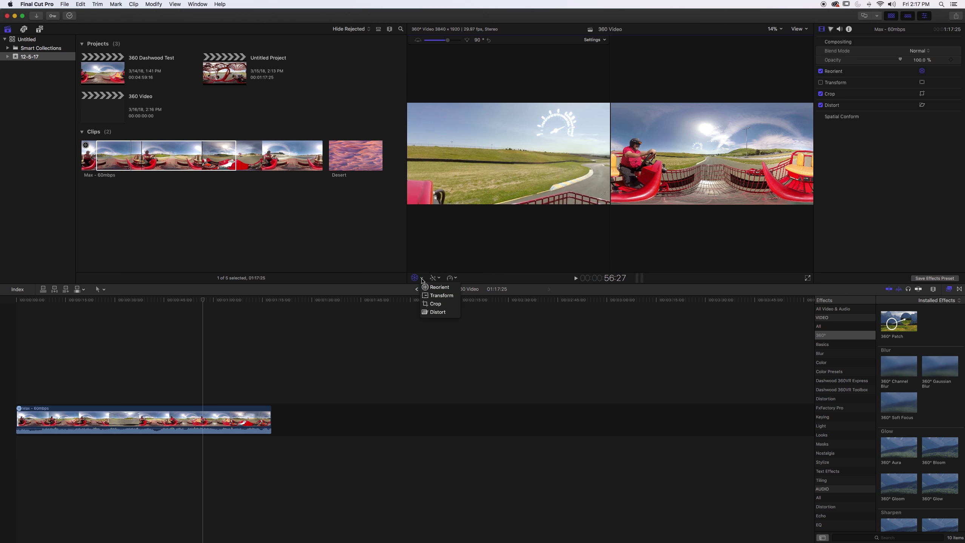
{"action": "left_click", "coordinate": [437, 287]}
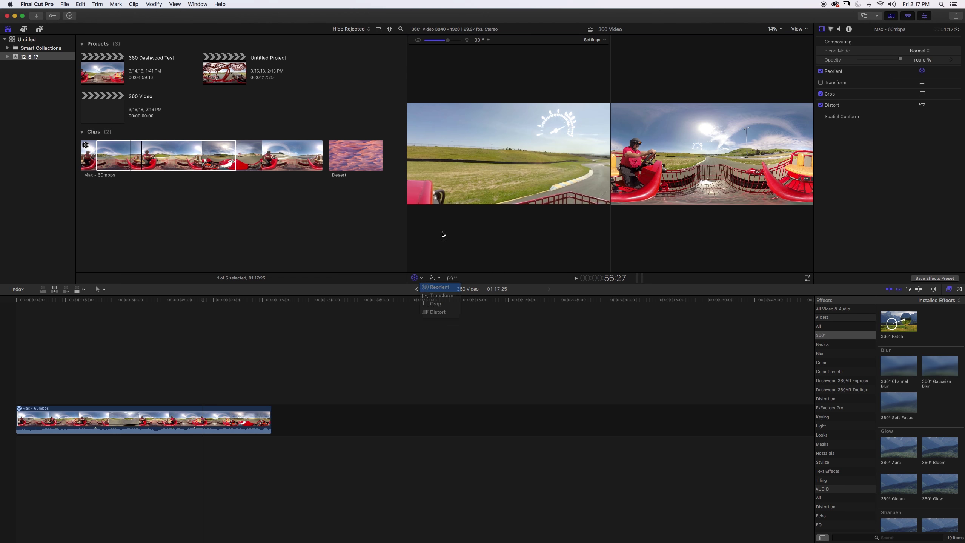
{"action": "left_click_drag", "start_coordinate": [451, 172], "coordinate": [478, 177]}
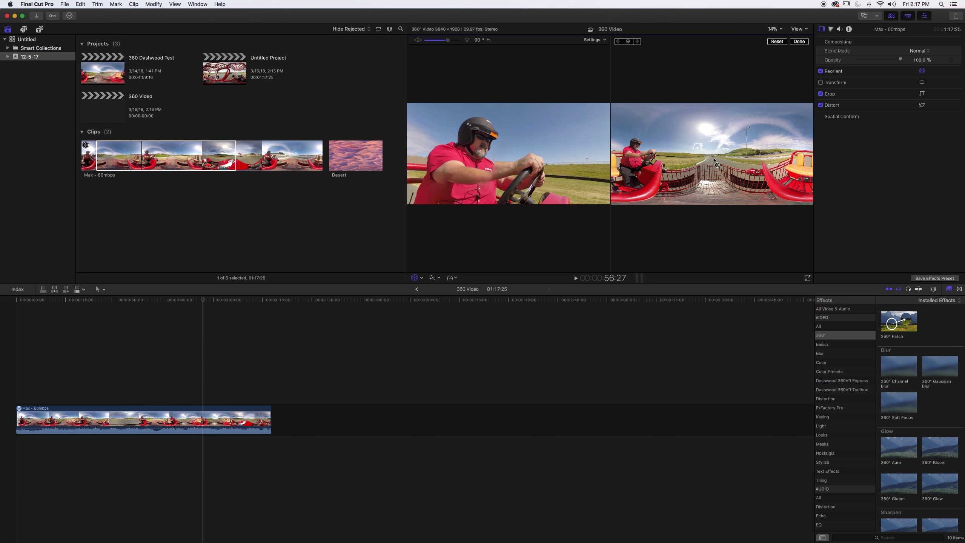
{"action": "left_click_drag", "start_coordinate": [716, 158], "coordinate": [661, 156]}
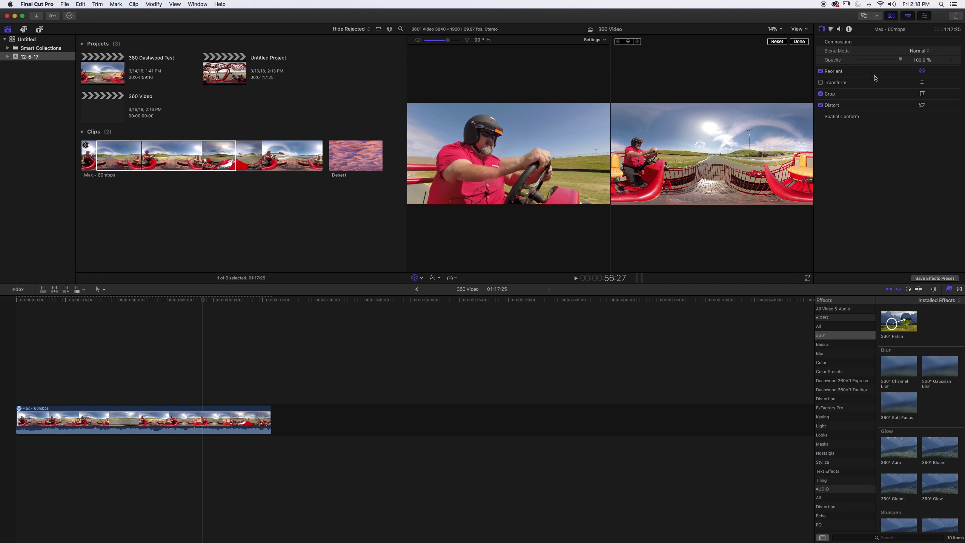
{"action": "mouse_move", "coordinate": [953, 74]}
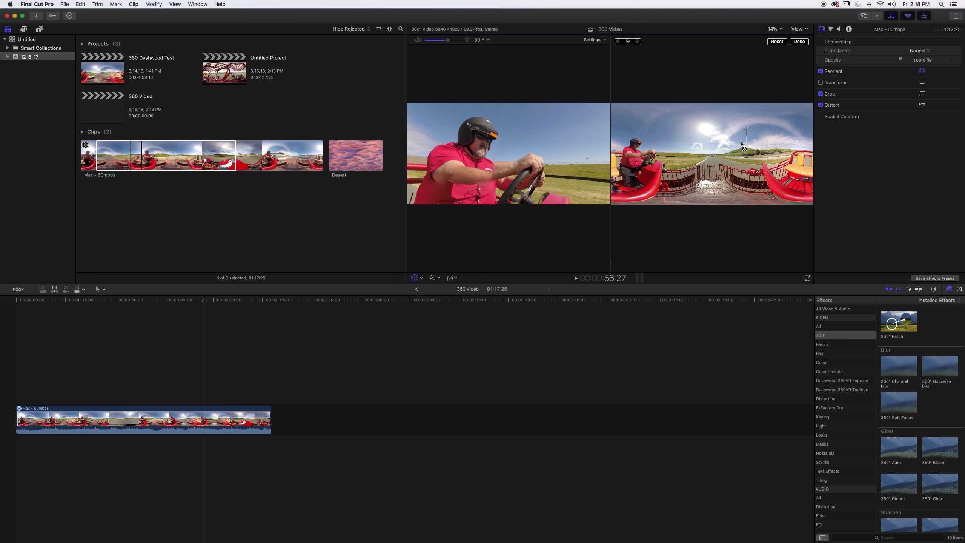
{"action": "left_click_drag", "start_coordinate": [483, 151], "coordinate": [488, 150]}
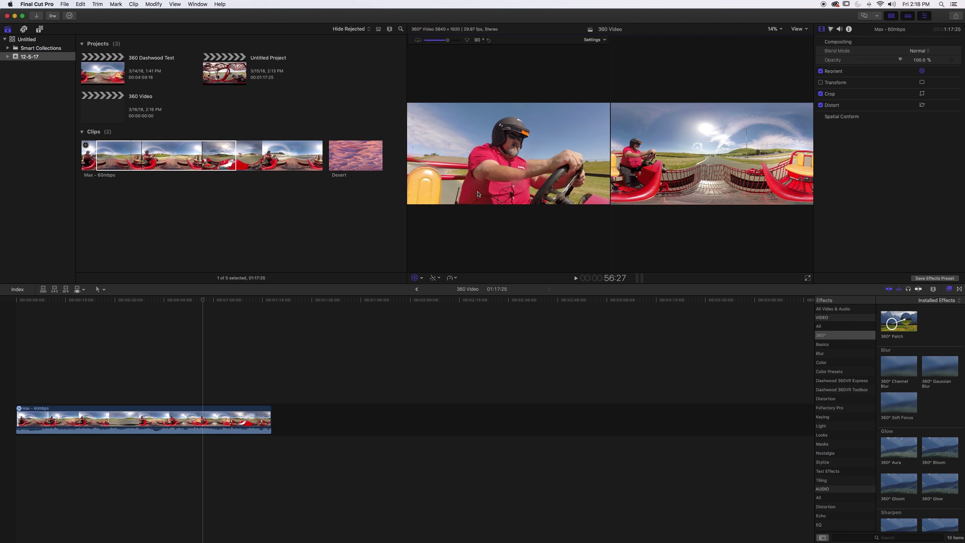
{"action": "left_click", "coordinate": [783, 165]}
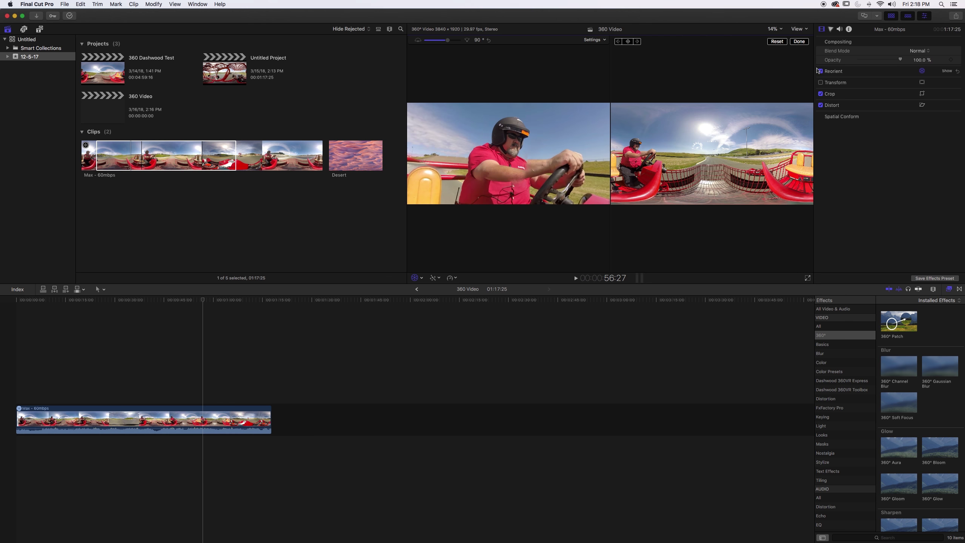
{"action": "scroll", "coordinate": [817, 77], "scroll_direction": "down", "scroll_amount": 1}
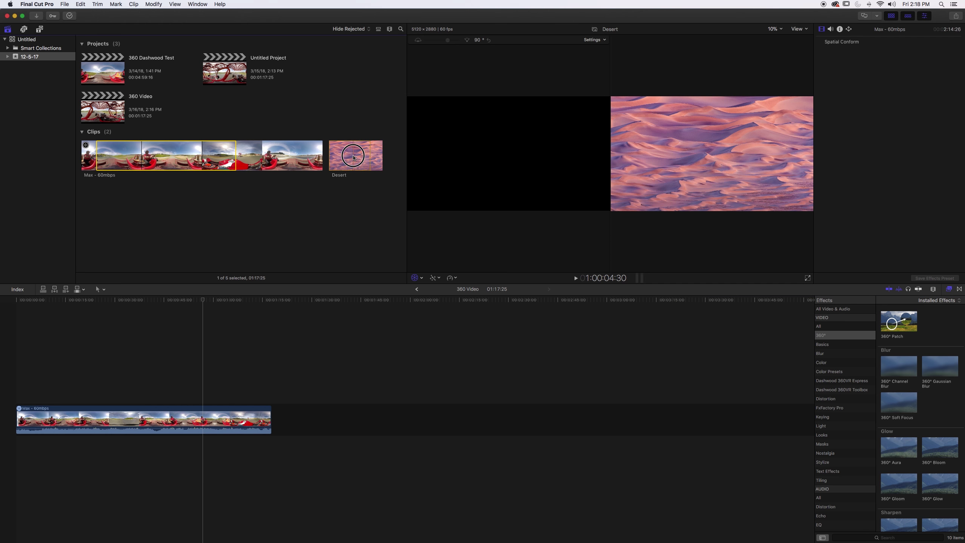
Connect the Desert image above the Max - 60mbps footage at the playhead
{"action": "left_click_drag", "start_coordinate": [337, 163], "coordinate": [193, 391]}
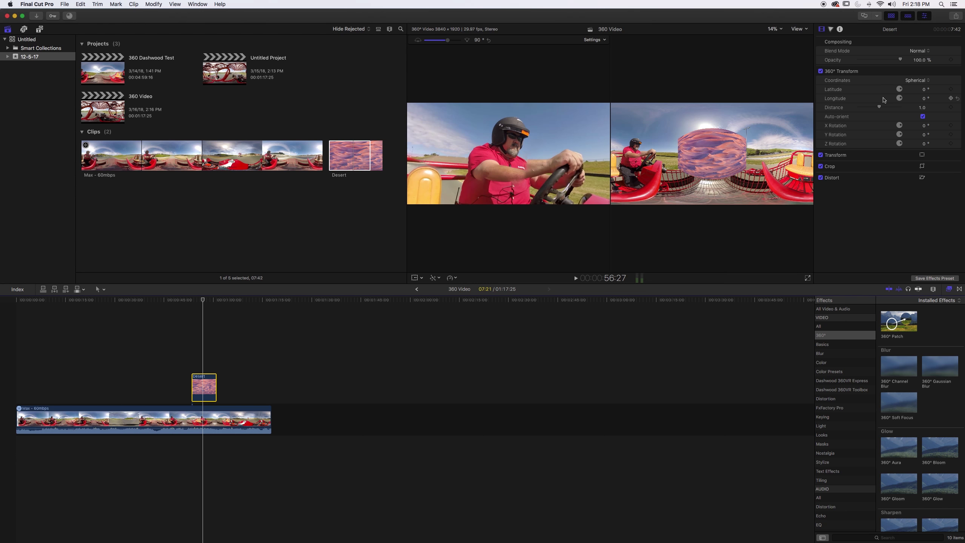
Set the Desert image's 360° Distance to 2.0 and its X, Y and Z rotations to 0°
{"action": "left_click_drag", "start_coordinate": [879, 108], "coordinate": [903, 126]}
{"action": "left_click", "coordinate": [958, 134]}
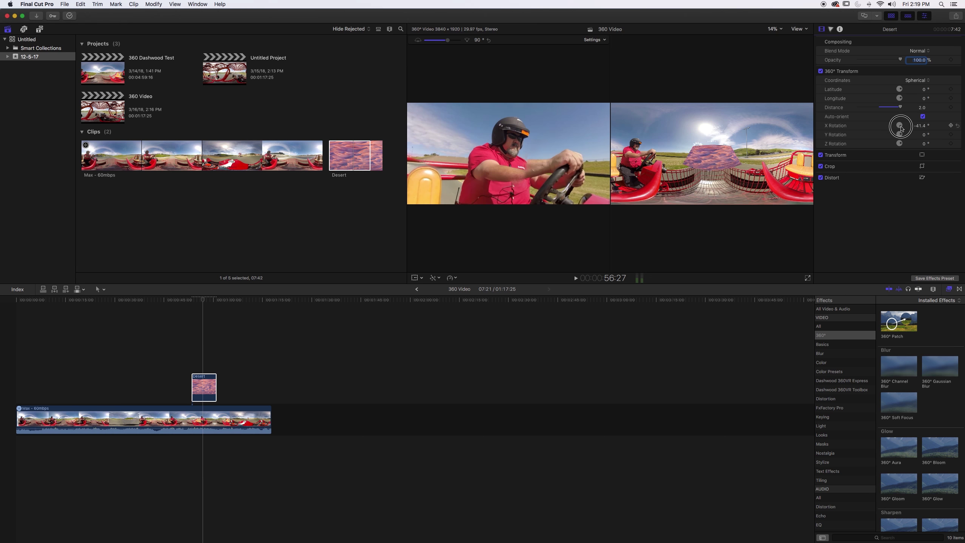
{"action": "left_click_drag", "start_coordinate": [902, 128], "coordinate": [902, 128]}
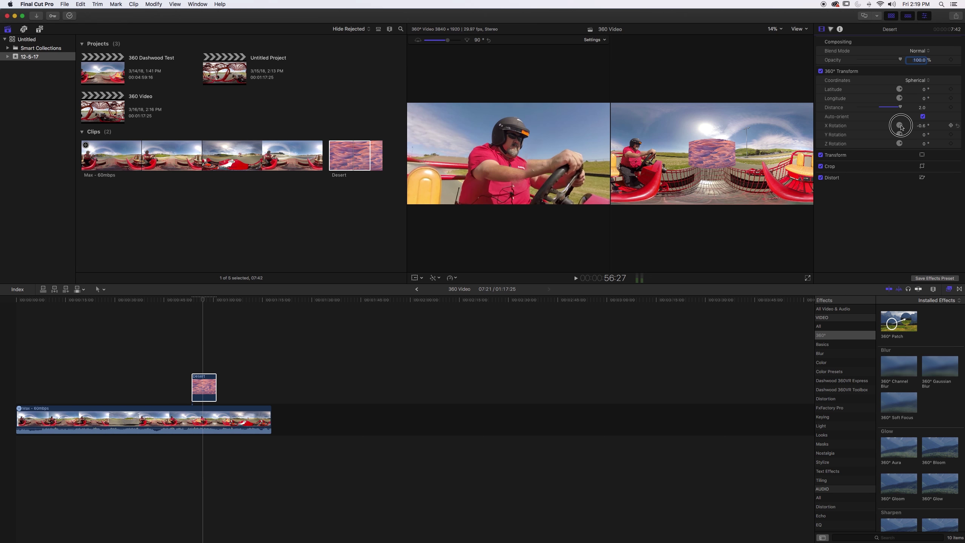
{"action": "left_click_drag", "start_coordinate": [901, 127], "coordinate": [902, 128]}
{"action": "left_click_drag", "start_coordinate": [899, 146], "coordinate": [896, 146]}
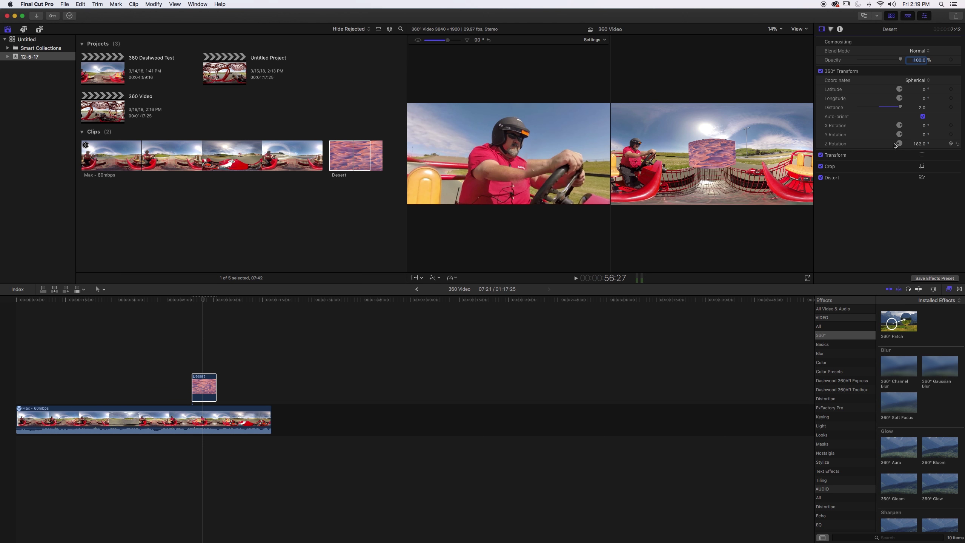
{"action": "left_click", "coordinate": [958, 144]}
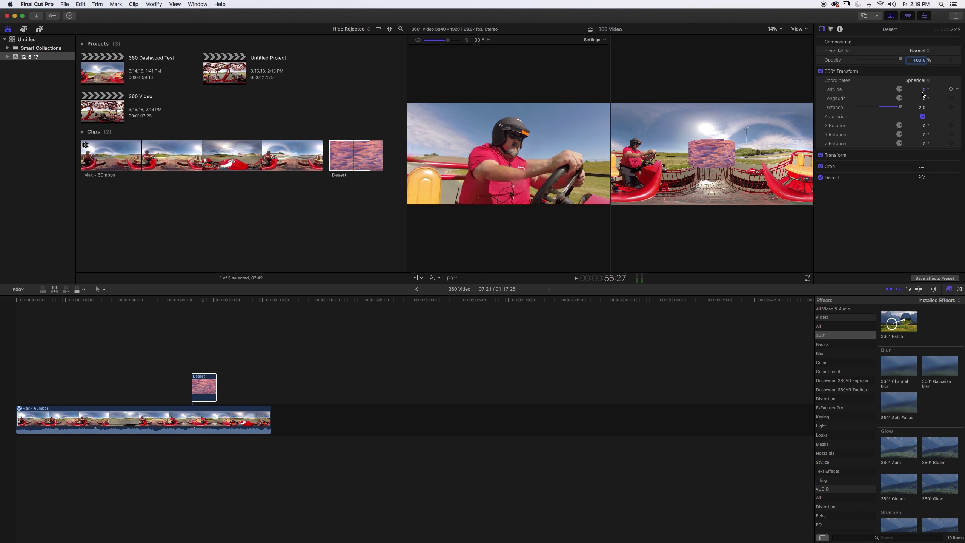
Set the Desert image's Latitude to -74.8° and look down to see it under the cart
{"action": "left_click_drag", "start_coordinate": [903, 92], "coordinate": [922, 165]}
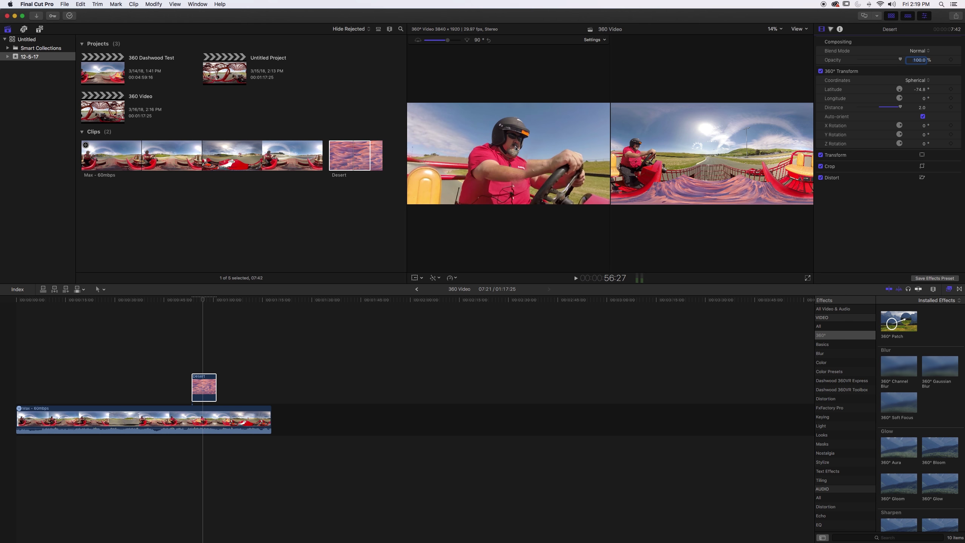
{"action": "left_click_drag", "start_coordinate": [485, 146], "coordinate": [473, 170]}
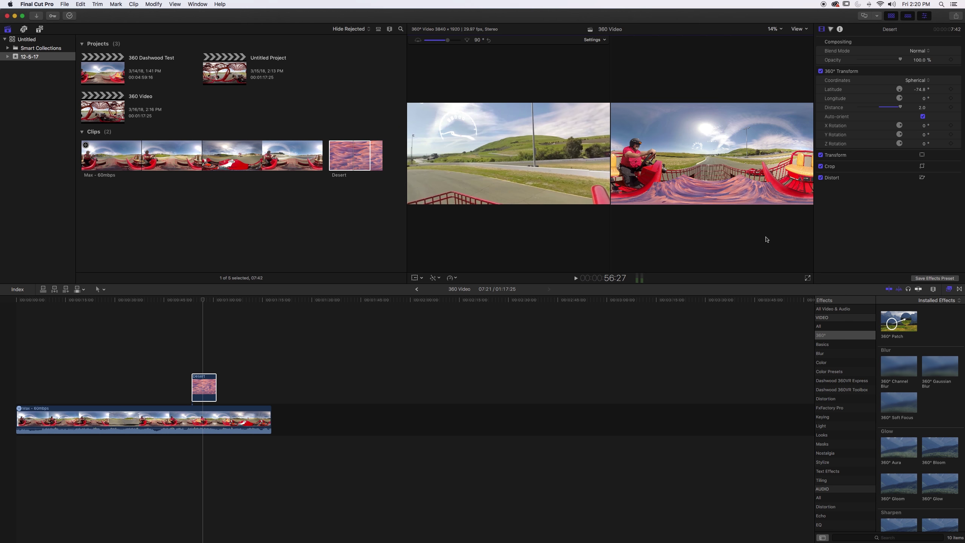
Browse the 360° effects, preview 360° Gaussian Blur, then select the Max - 60mbps clip
{"action": "scroll", "coordinate": [829, 304], "scroll_direction": "down", "scroll_amount": 1}
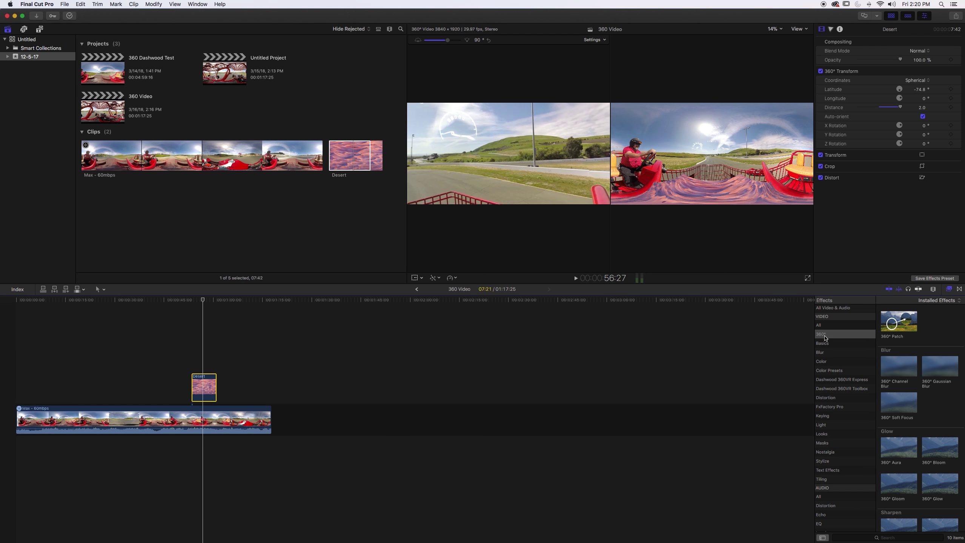
{"action": "left_click", "coordinate": [826, 336]}
{"action": "left_click", "coordinate": [898, 357]}
{"action": "scroll", "coordinate": [861, 337], "scroll_direction": "up", "scroll_amount": 1}
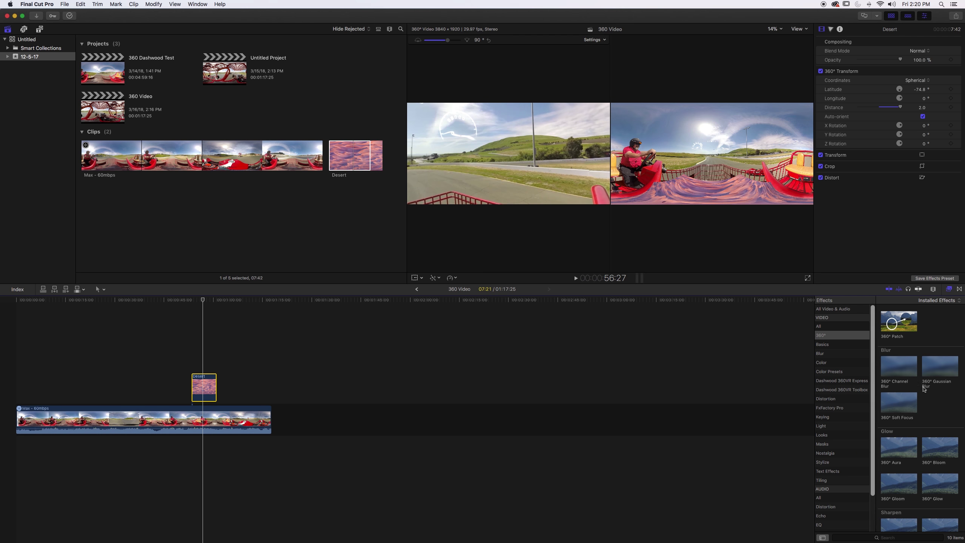
{"action": "scroll", "coordinate": [919, 380], "scroll_direction": "down", "scroll_amount": 1}
{"action": "scroll", "coordinate": [926, 387], "scroll_direction": "down", "scroll_amount": 3}
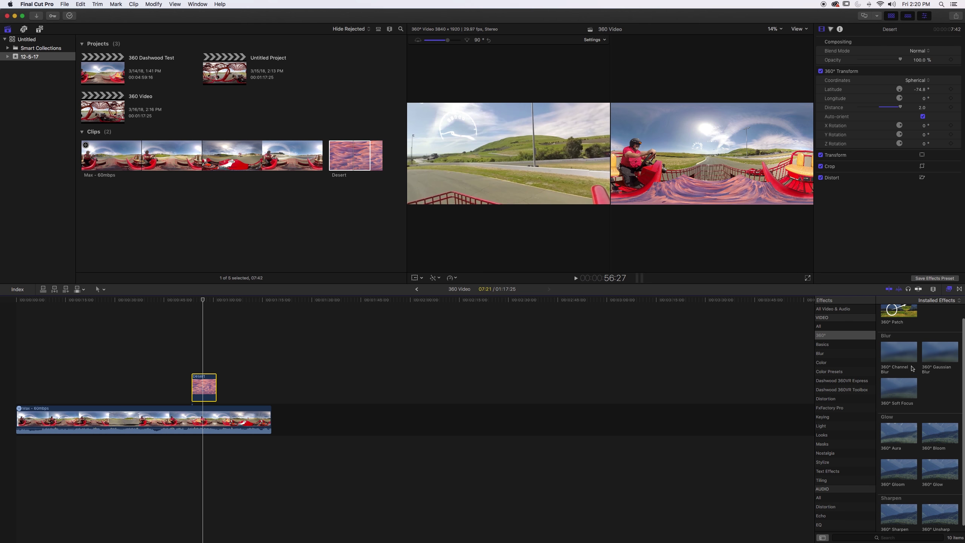
{"action": "left_click", "coordinate": [940, 365]}
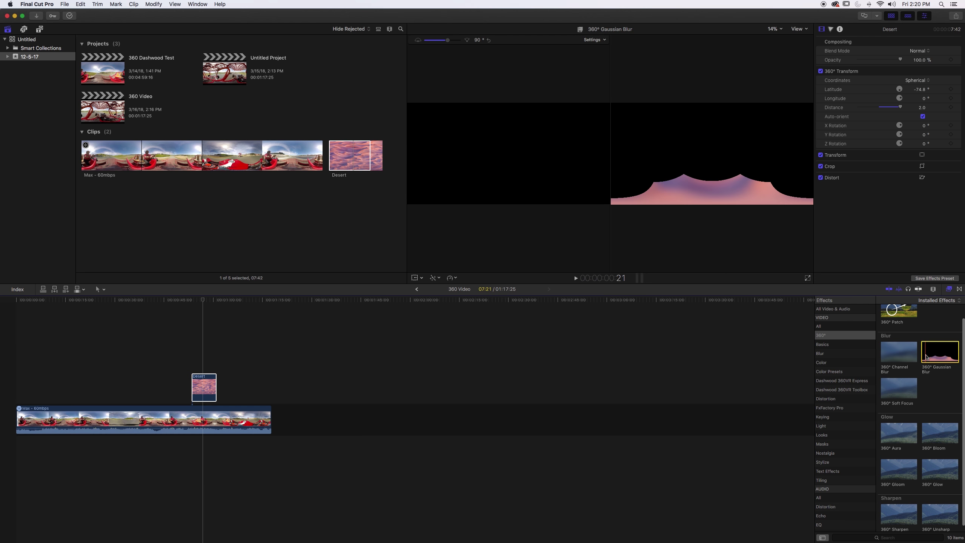
{"action": "left_click", "coordinate": [256, 418]}
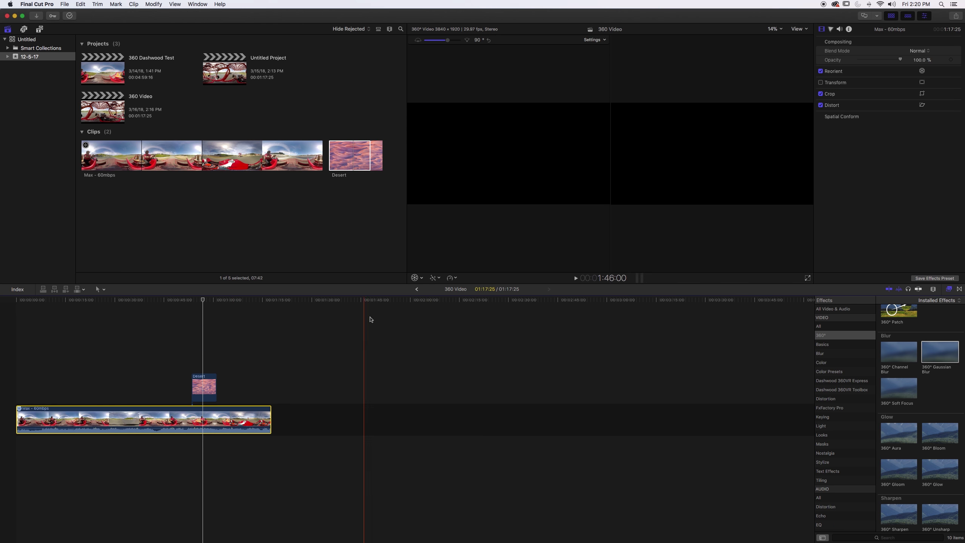
{"action": "left_click", "coordinate": [197, 303]}
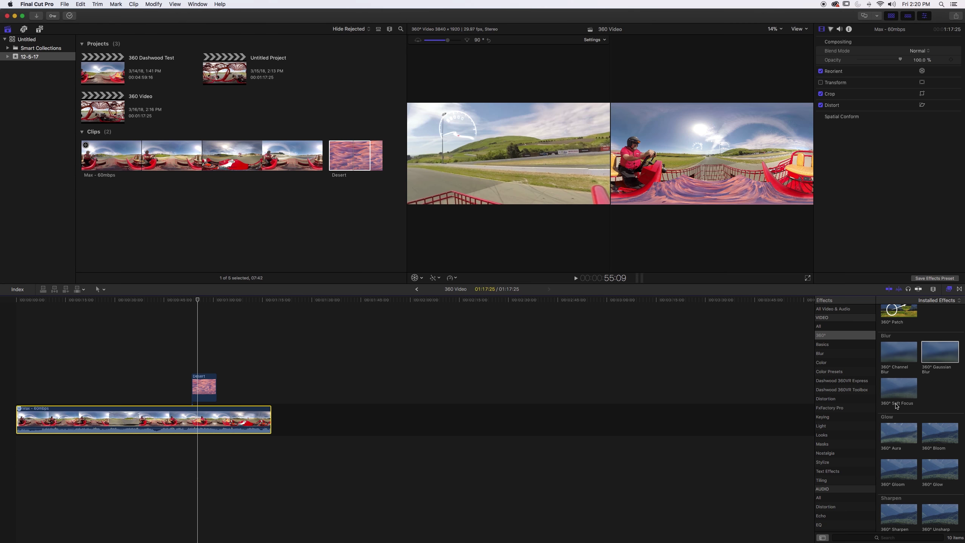
{"action": "left_click", "coordinate": [888, 354]}
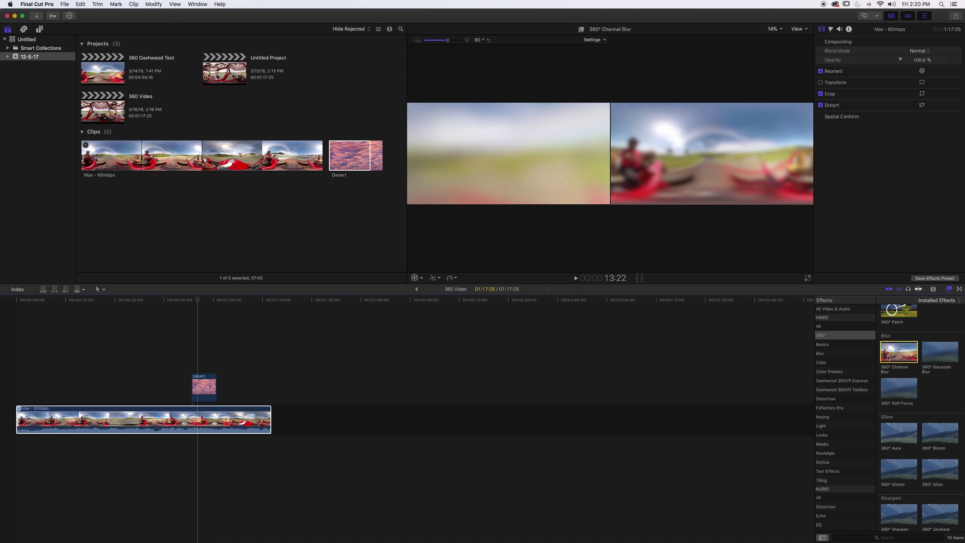
{"action": "left_click", "coordinate": [949, 357]}
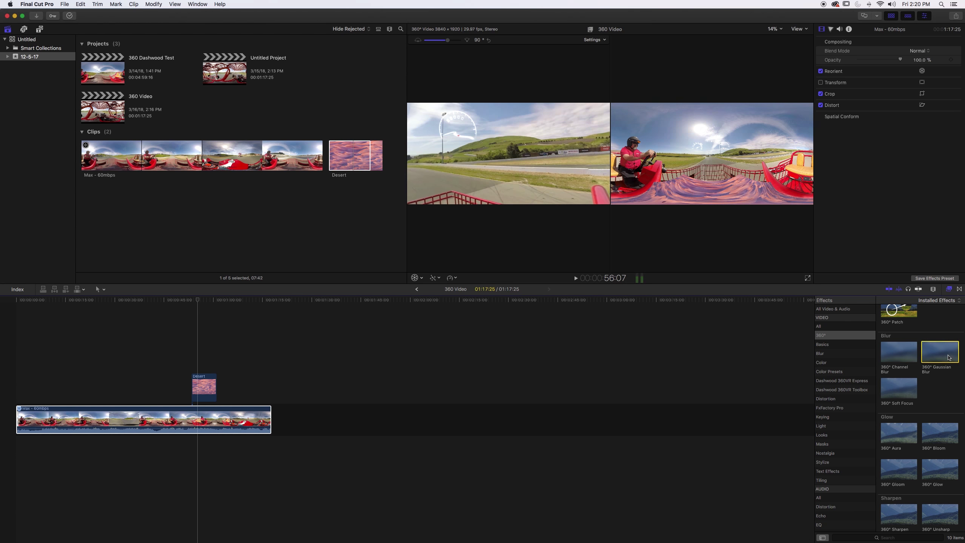
{"action": "double_click", "coordinate": [946, 351]}
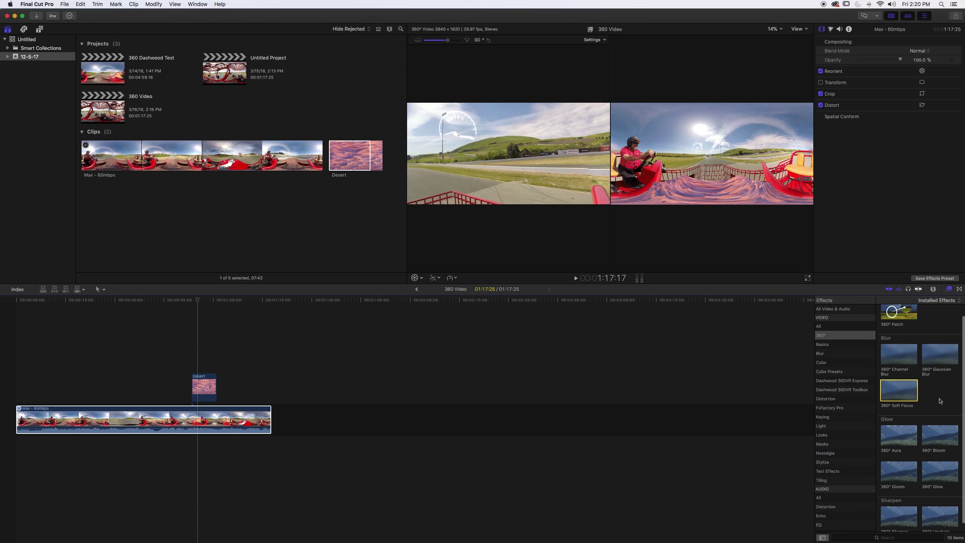
{"action": "scroll", "coordinate": [937, 405], "scroll_direction": "down", "scroll_amount": 1}
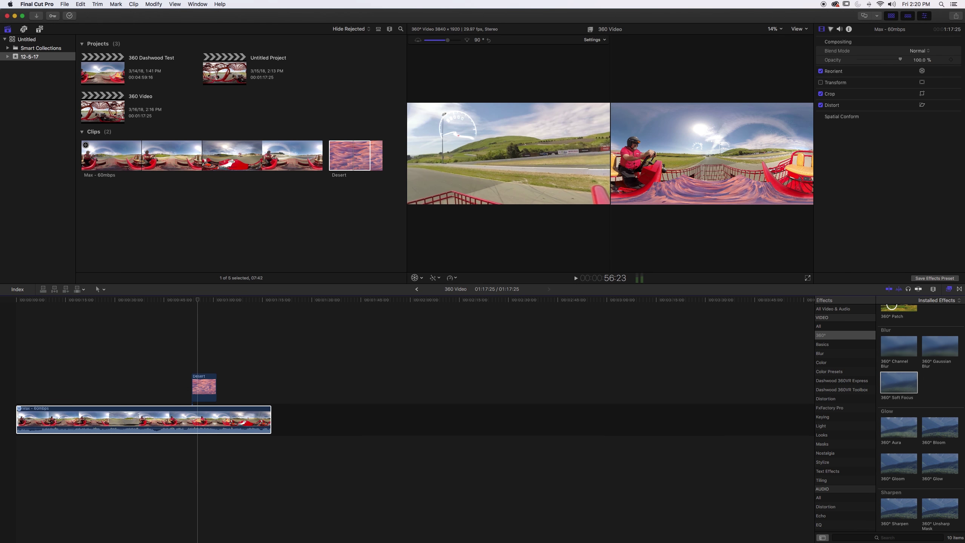
Apply 360° Sharpen to the Max - 60mbps footage with Amount 16.0 and Intensity 1.0
{"action": "left_click_drag", "start_coordinate": [903, 509], "coordinate": [225, 422]}
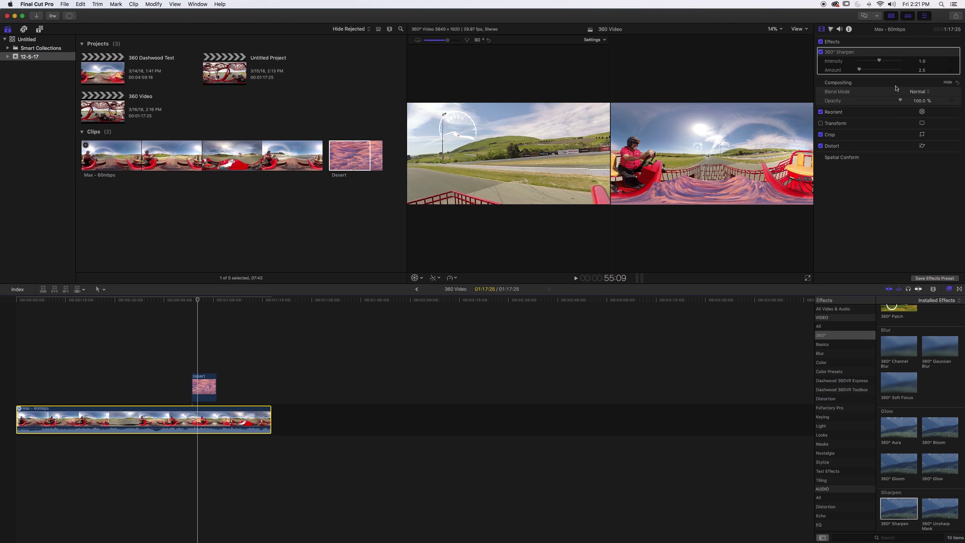
{"action": "left_click_drag", "start_coordinate": [860, 70], "coordinate": [896, 65]}
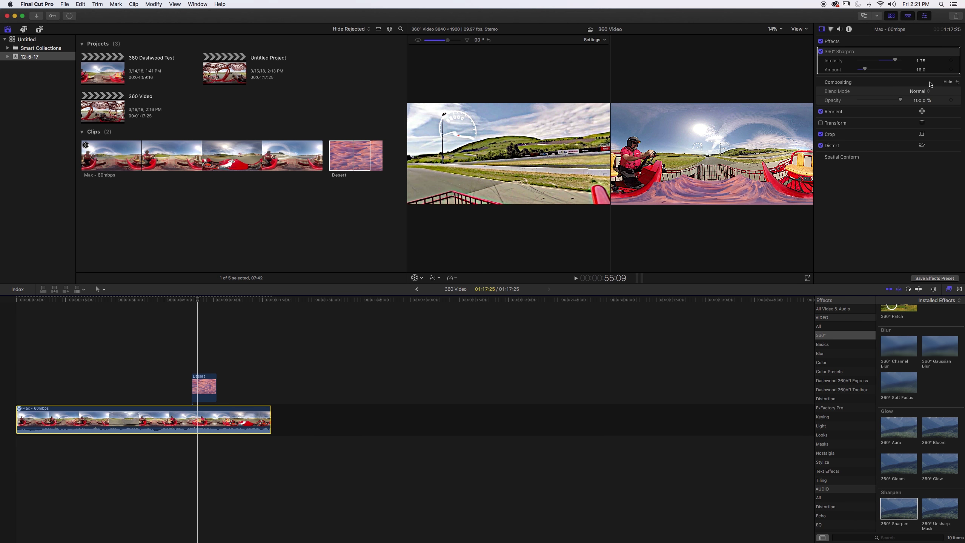
{"action": "left_click", "coordinate": [957, 63]}
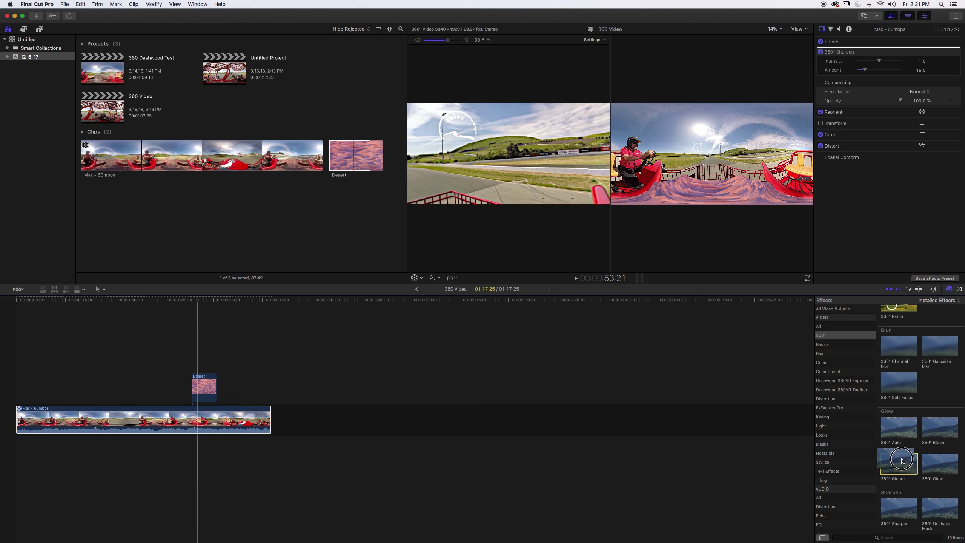
Apply 360° Gloom to the footage with Radius 35.0 and Amount 0.56
{"action": "left_click_drag", "start_coordinate": [911, 461], "coordinate": [238, 415]}
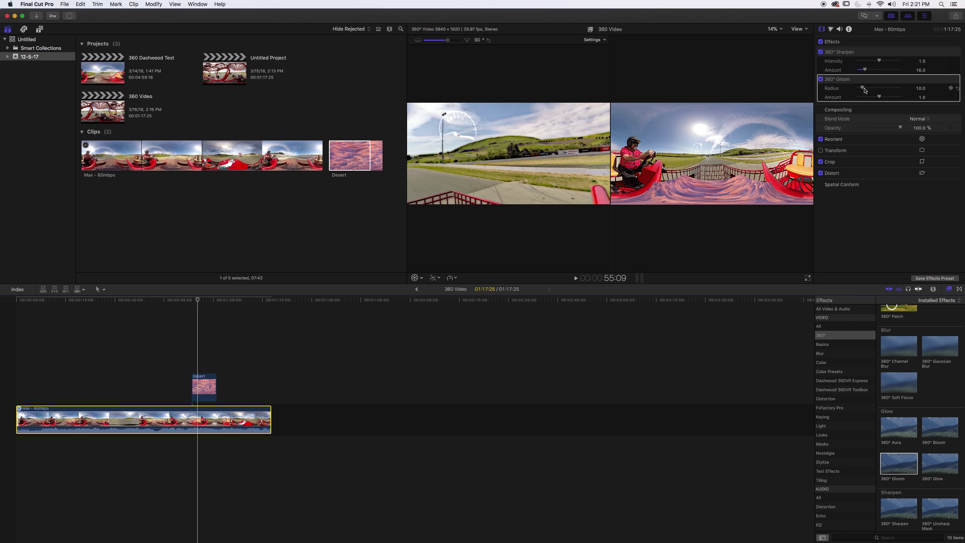
{"action": "mouse_move", "coordinate": [865, 89]}
{"action": "left_mouse_down"}
{"action": "mouse_move", "coordinate": [878, 91]}
{"action": "mouse_move", "coordinate": [852, 90]}
{"action": "mouse_move", "coordinate": [885, 93]}
{"action": "mouse_move", "coordinate": [834, 93]}
{"action": "mouse_move", "coordinate": [889, 100]}
{"action": "mouse_move", "coordinate": [871, 99]}
{"action": "left_mouse_up"}
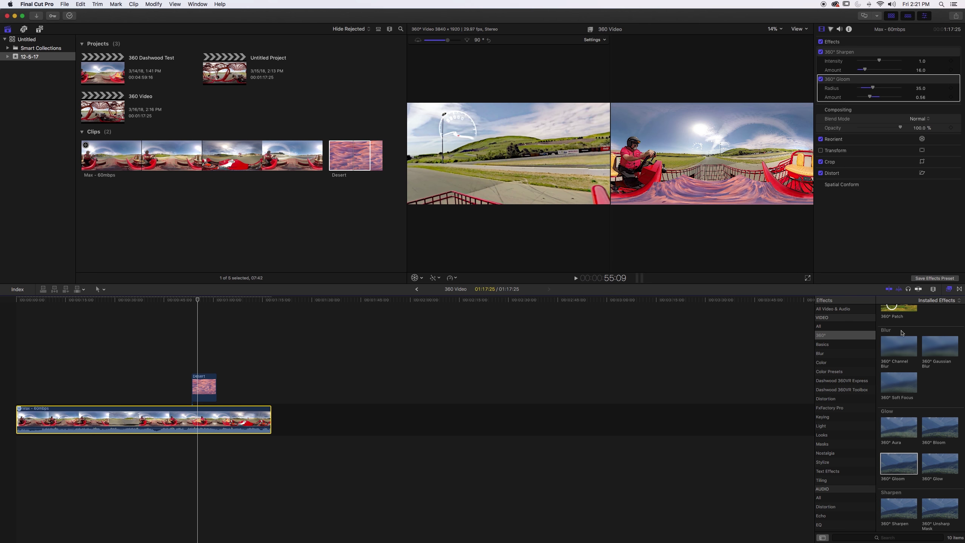
{"action": "scroll", "coordinate": [928, 387], "scroll_direction": "down", "scroll_amount": 1}
Compare the look with and without Gloom, then switch off both Gloom and Sharpen
{"action": "mouse_move", "coordinate": [957, 82]}
{"action": "left_click", "coordinate": [821, 80]}
{"action": "left_click", "coordinate": [820, 79]}
{"action": "left_click", "coordinate": [821, 79]}
{"action": "left_click", "coordinate": [821, 52]}
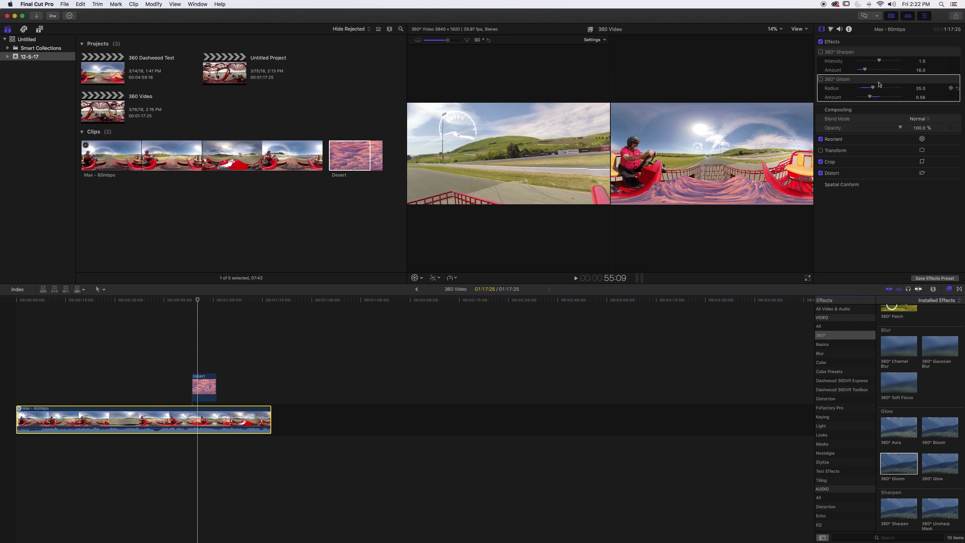
{"action": "left_click", "coordinate": [957, 17]}
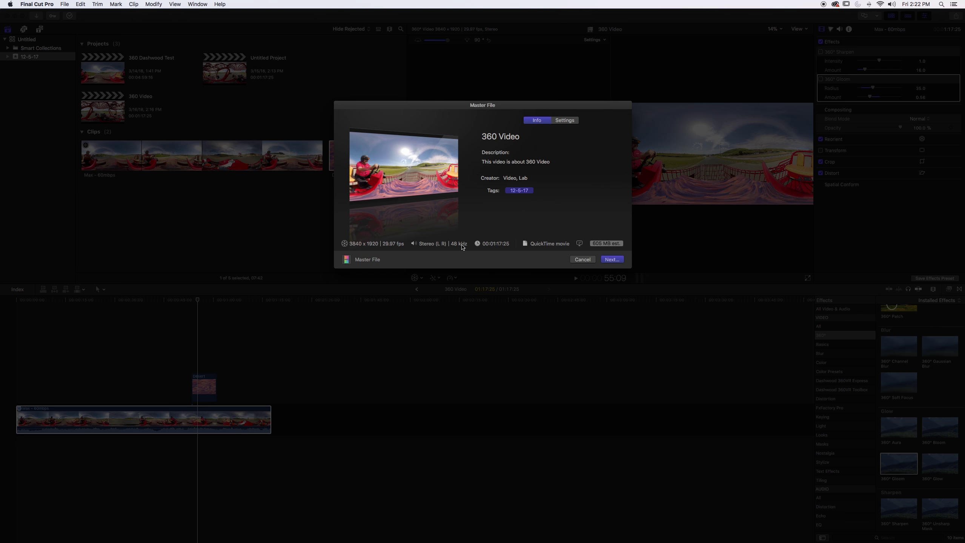
{"action": "left_click", "coordinate": [558, 121]}
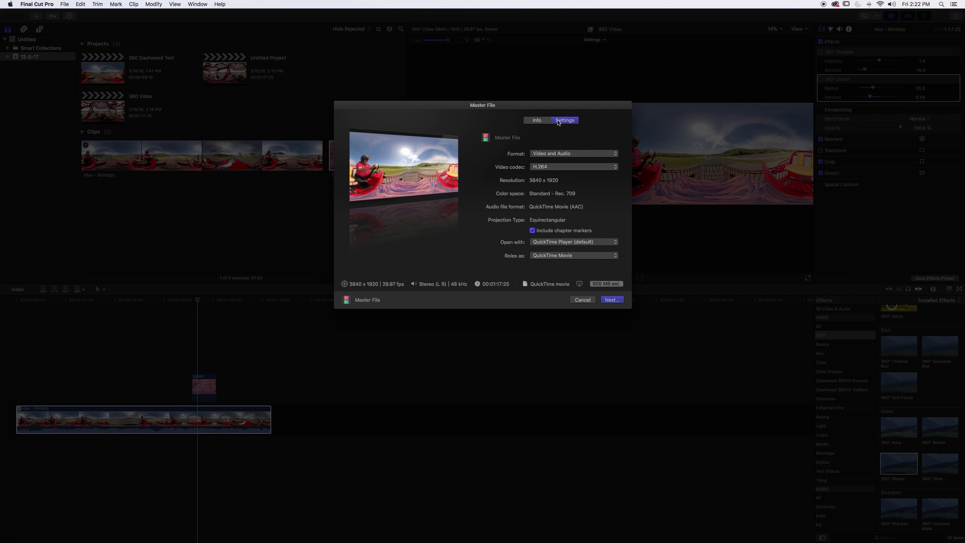